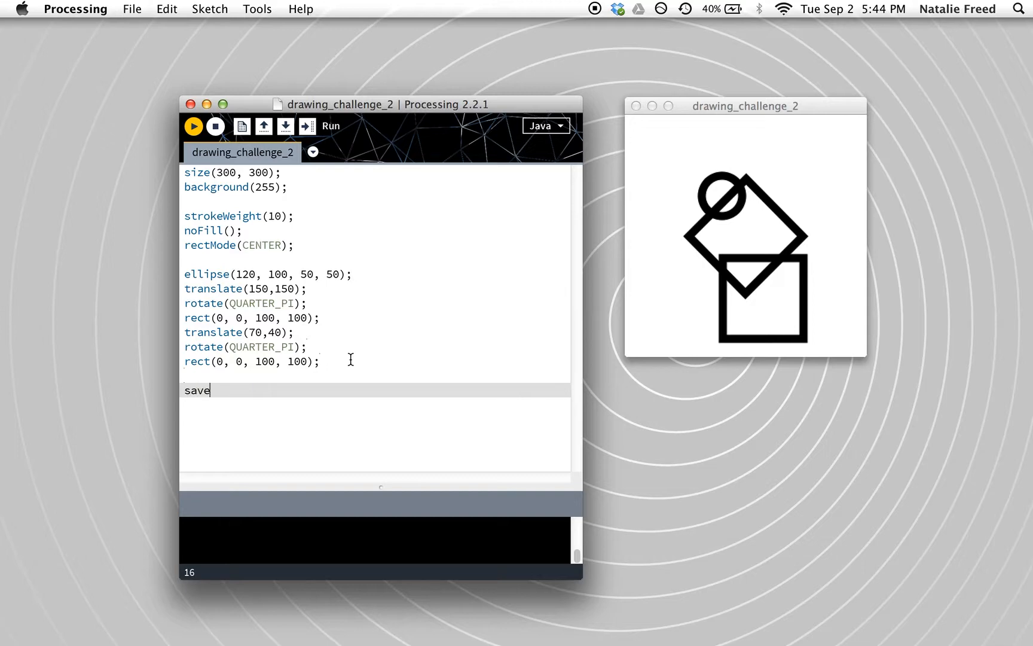
Step: Complete the sketch's last line as saveFrame("image.png"); and run the sketch
text(Frame("image)
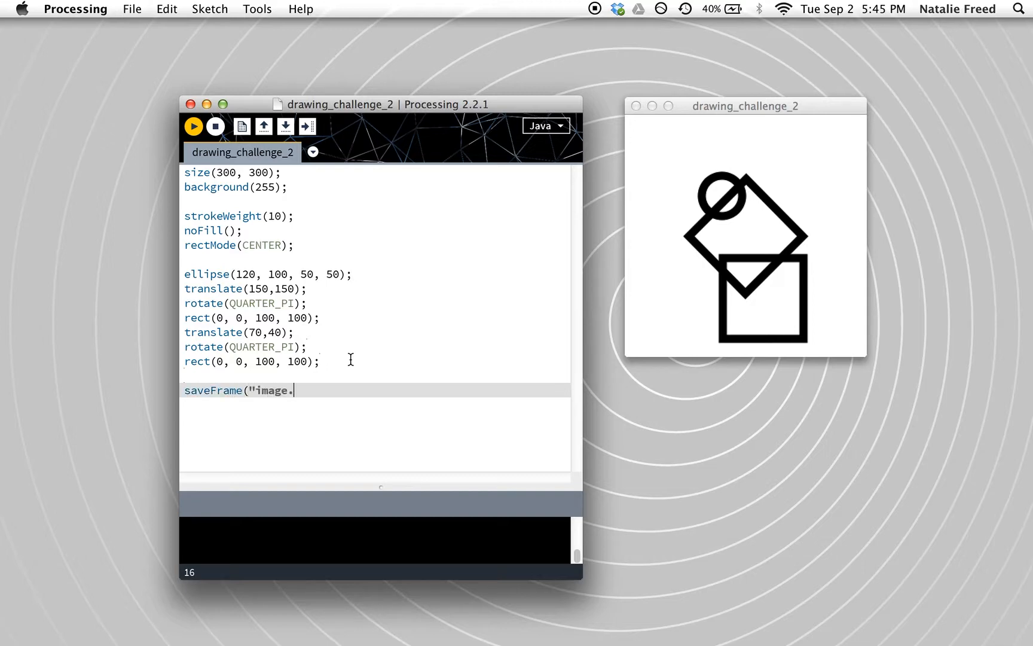
text(.png");)
click(193, 127)
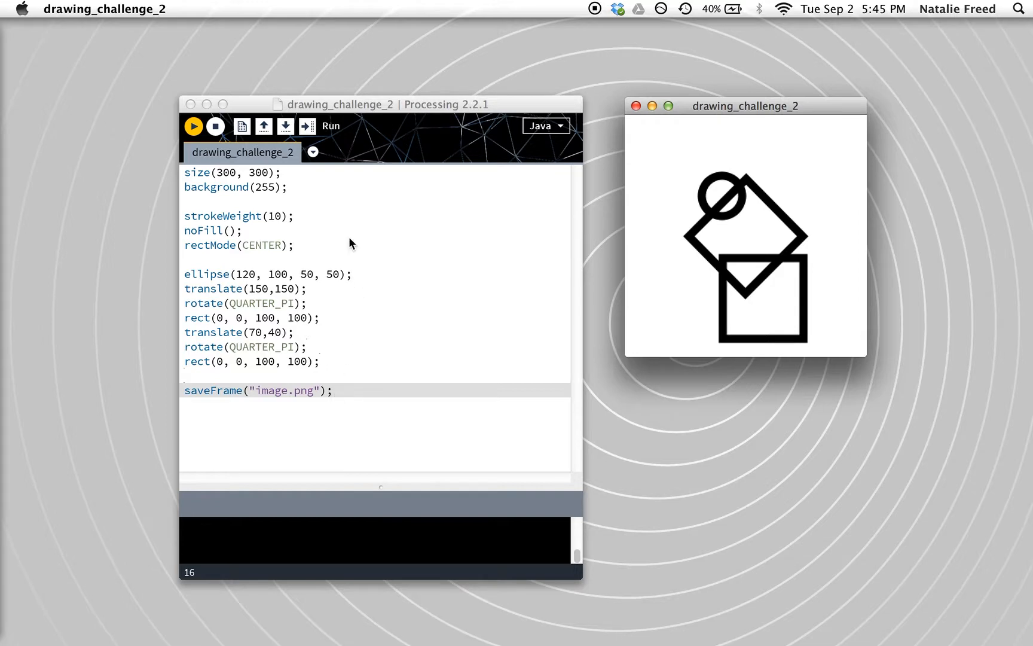
Step: Open the drawing_challenge_2 sketch folder in Finder and preview the saved image.png
click(344, 103)
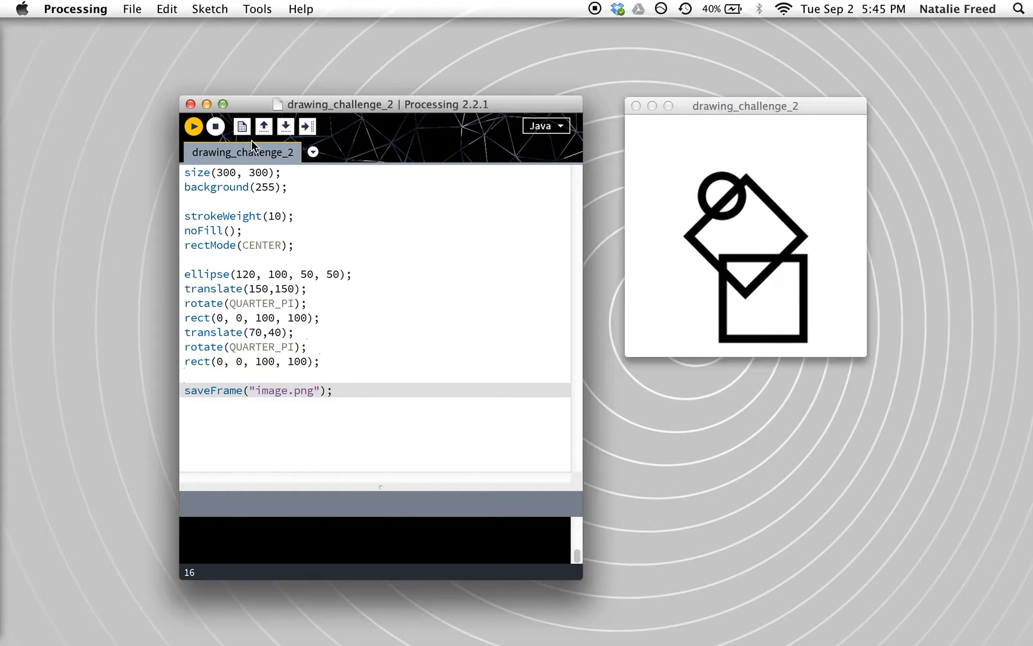
super+click(279, 106)
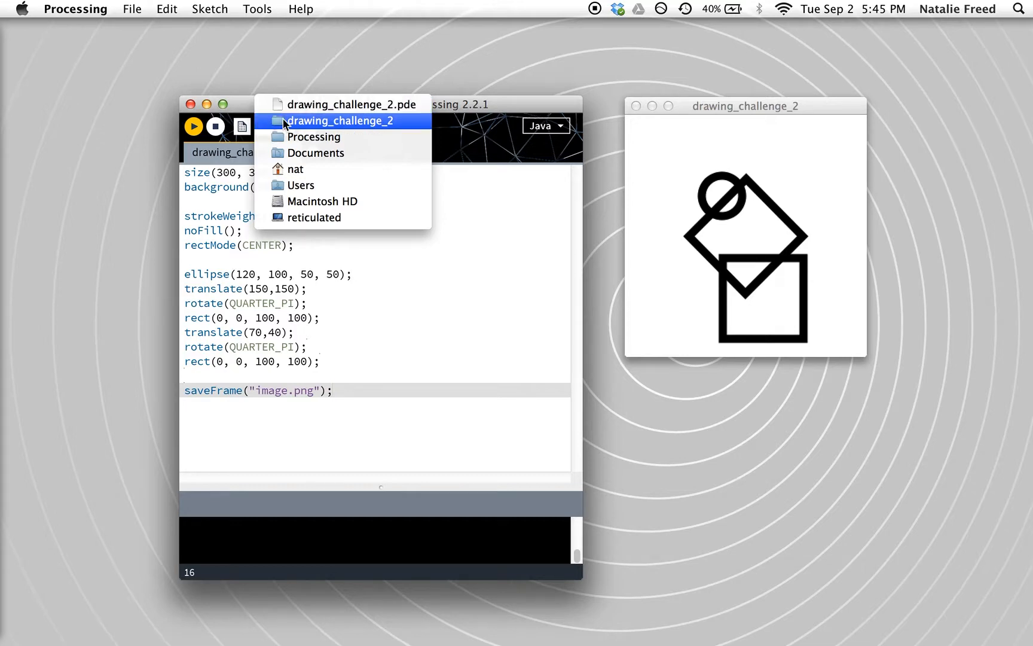
click(284, 121)
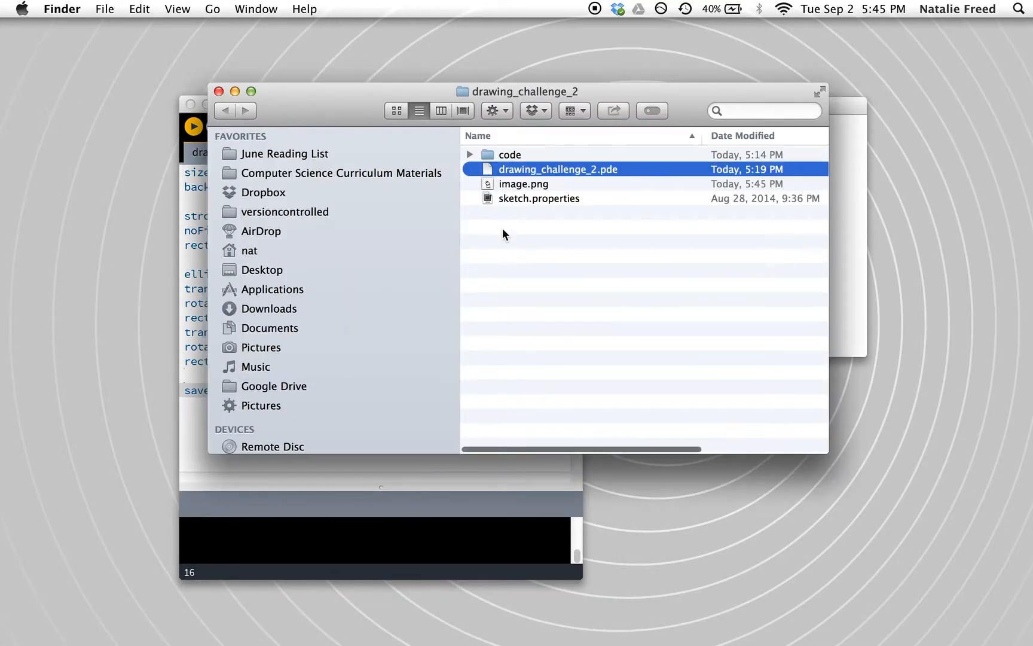
click(510, 186)
key(space)
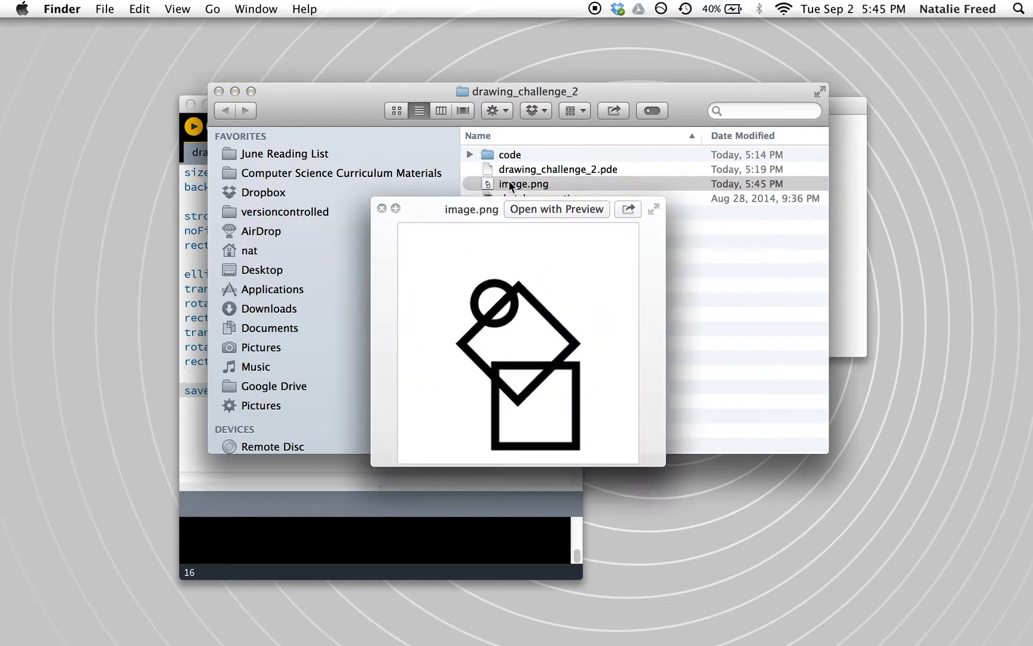
key(space)
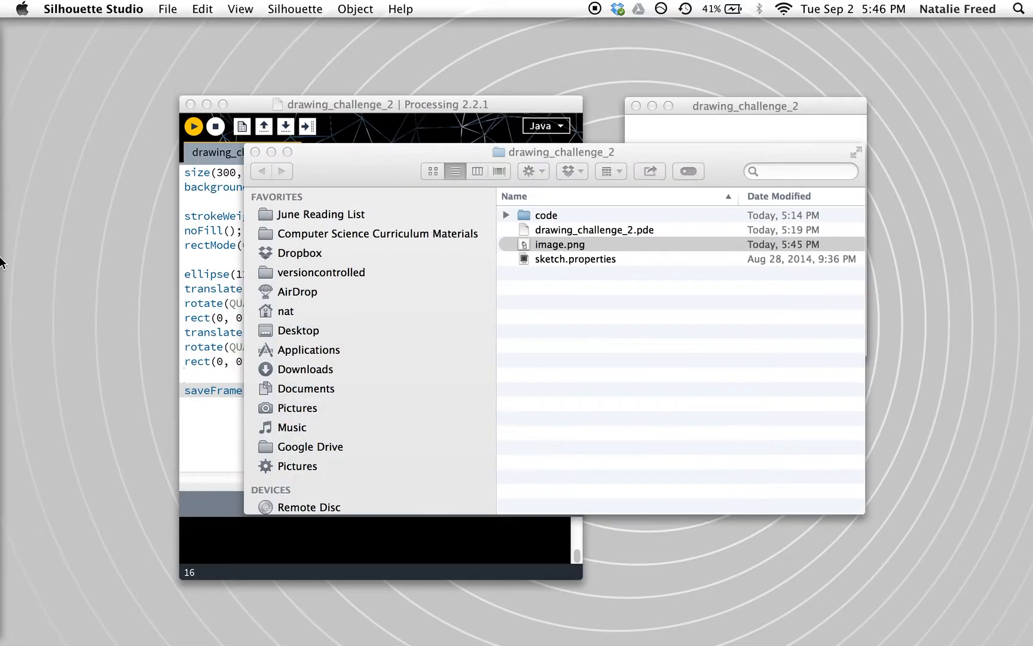
Step: Switch to Silhouette Studio and place image.png from the Finder folder onto the Untitled-1 page
click(11, 257)
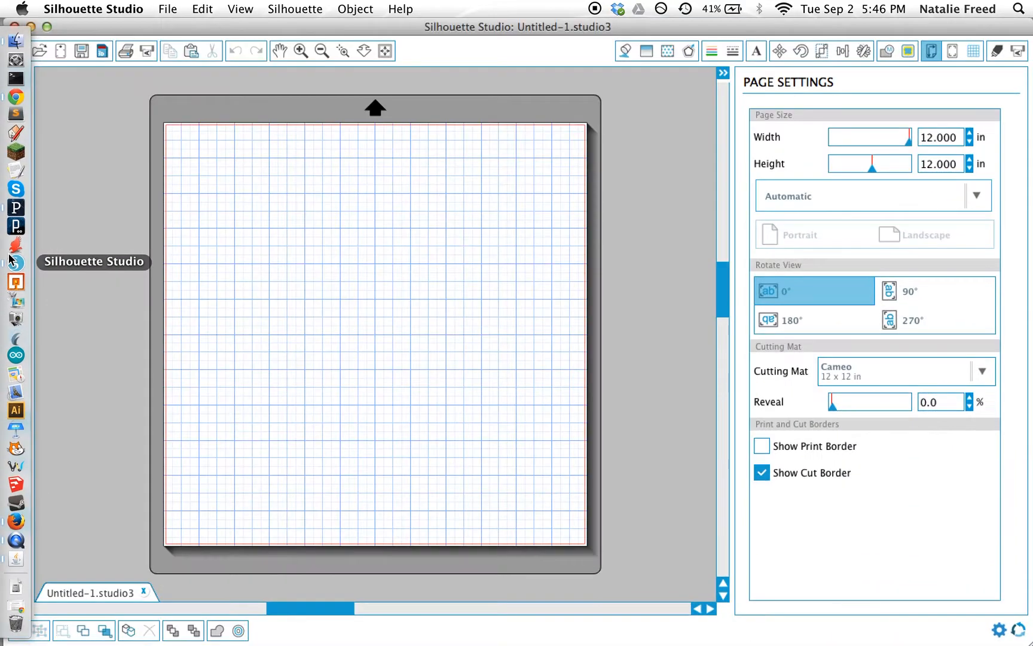
drag(510, 26, 536, 407)
drag(526, 247, 272, 579)
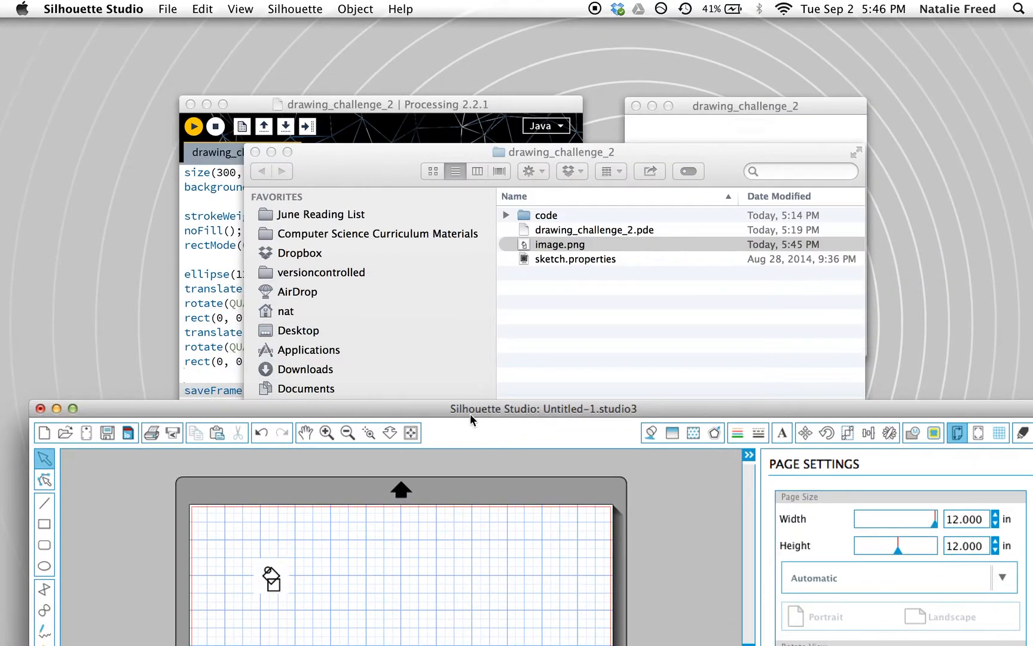
drag(471, 413, 447, 27)
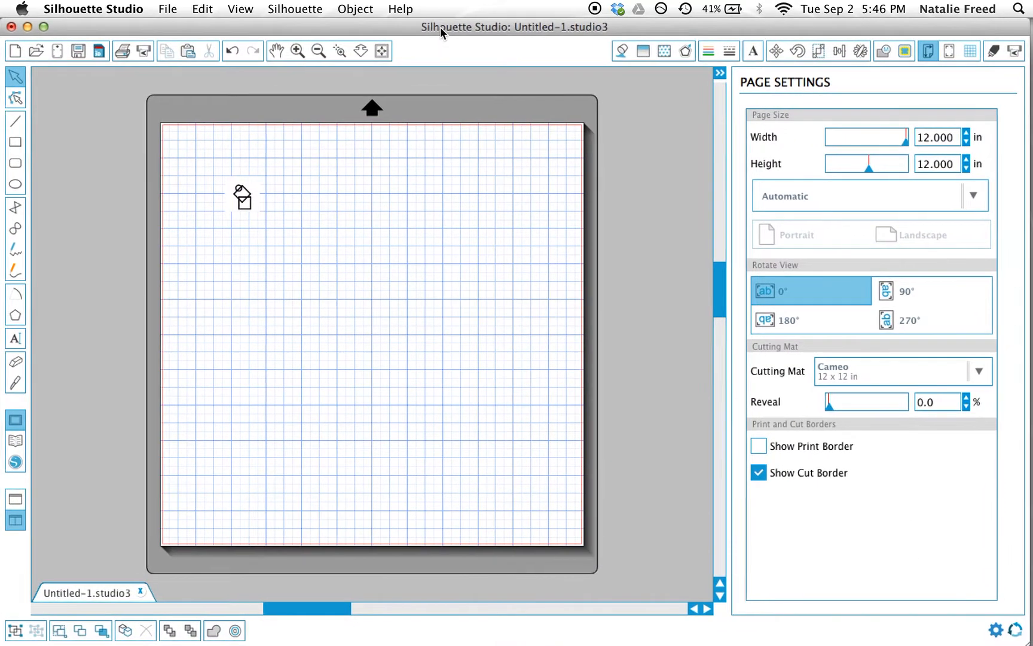
Step: Create a new blank document, open image.png from the drawing_challenge_2 folder, and select the opened image
click(166, 8)
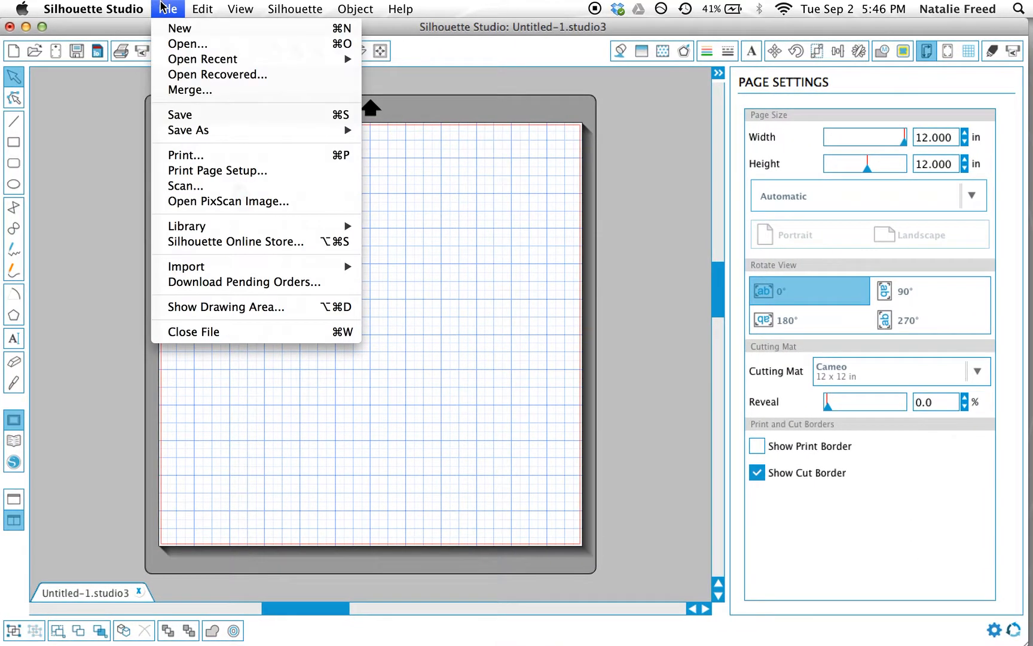
click(172, 28)
click(168, 6)
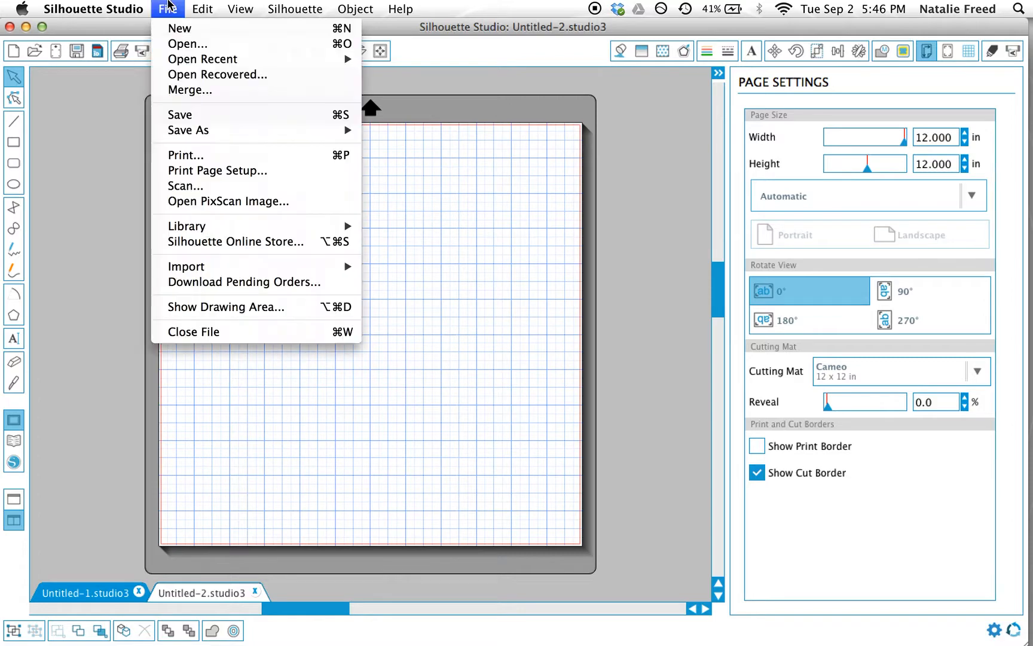
click(179, 43)
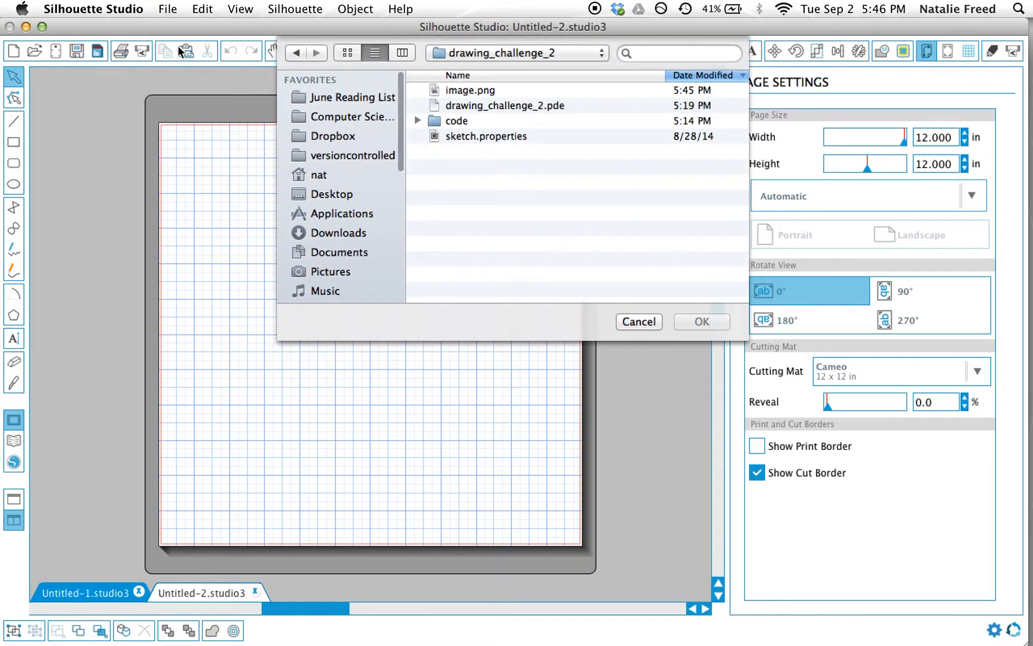
click(469, 91)
double_click(470, 91)
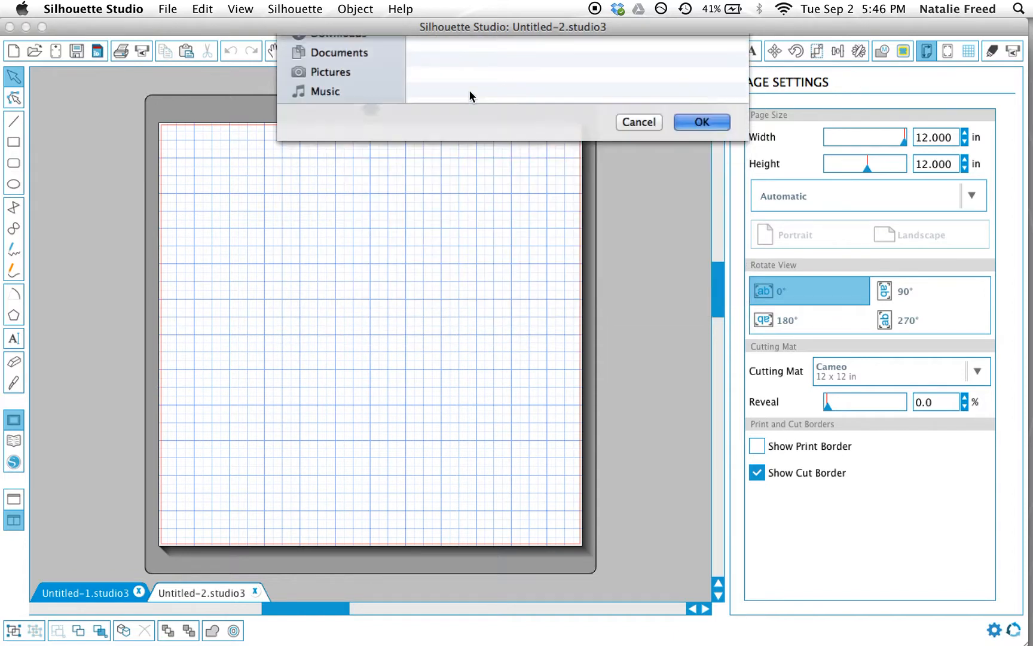
click(177, 149)
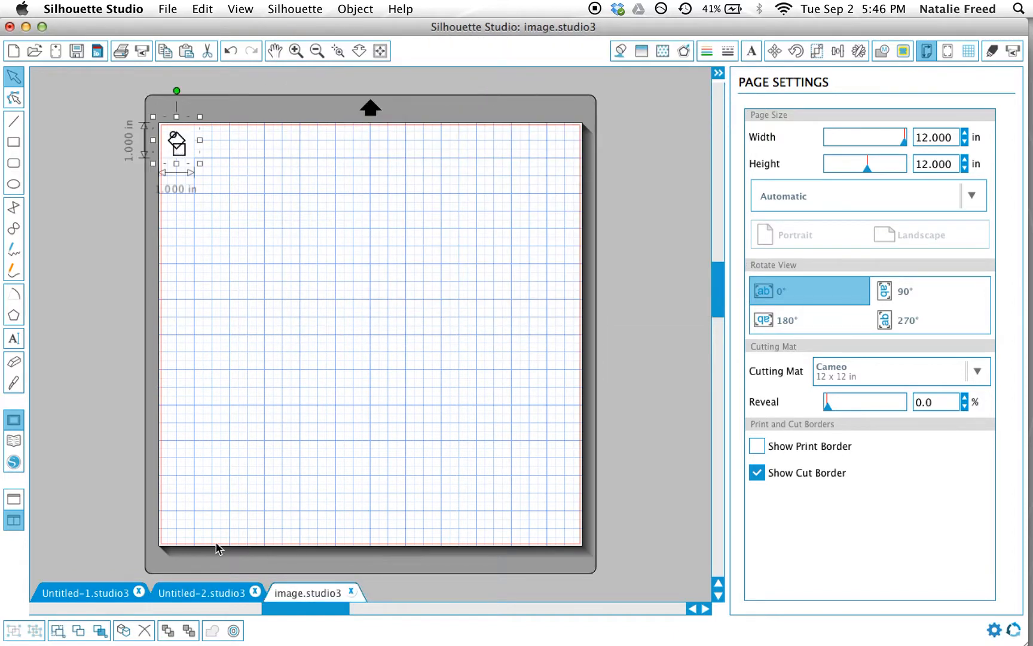
Step: Return to Untitled-1, enlarge the image to about 4.9 in square, and move it to the page's upper-left corner
click(183, 596)
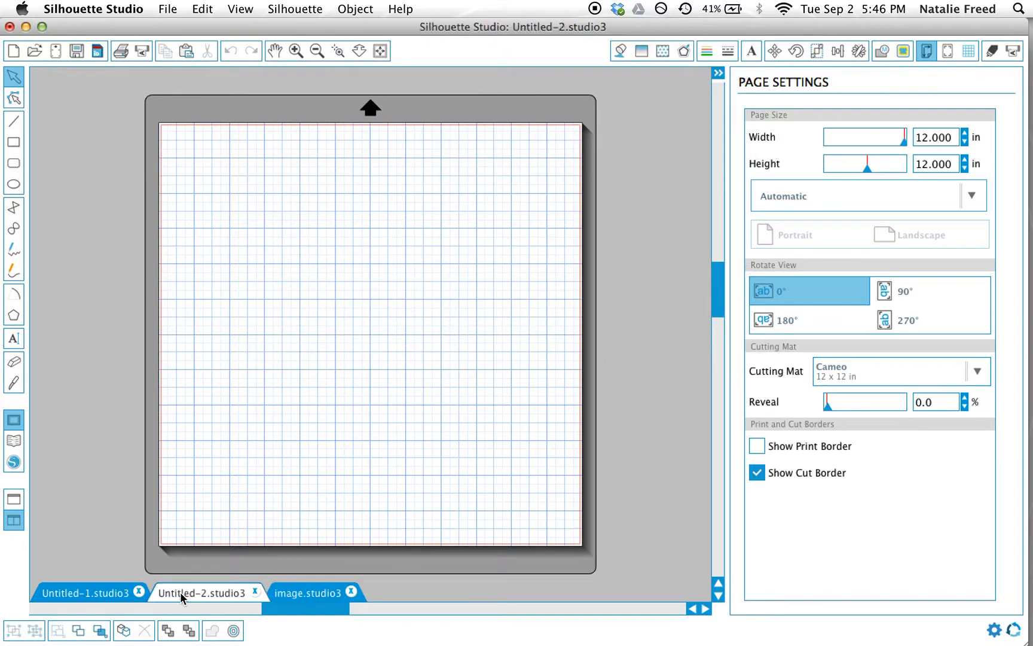
click(89, 594)
click(245, 199)
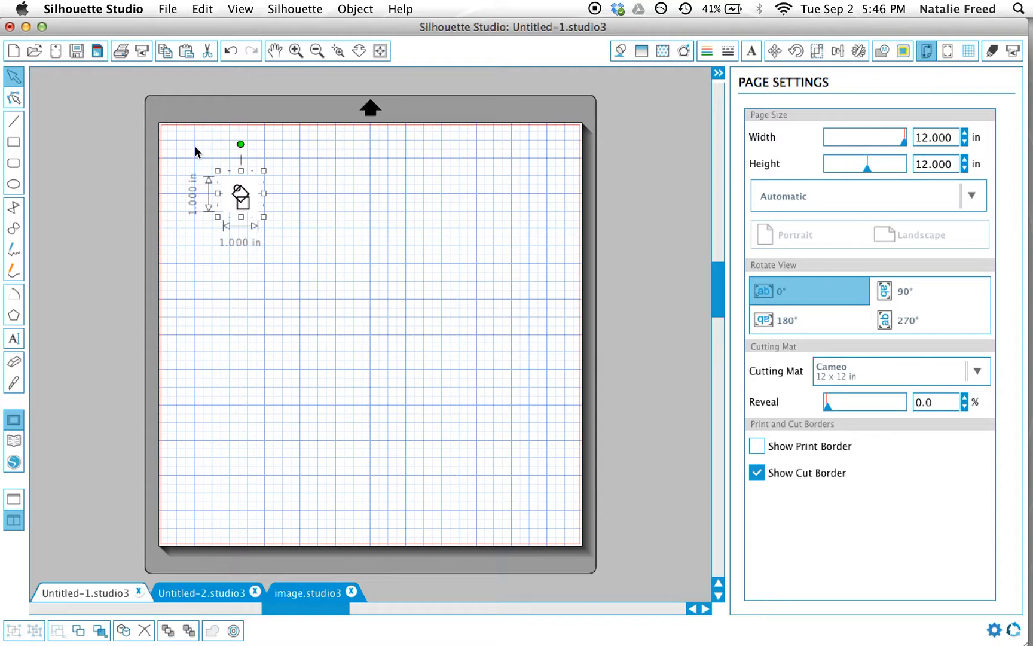
drag(264, 217, 410, 343)
drag(334, 295, 276, 249)
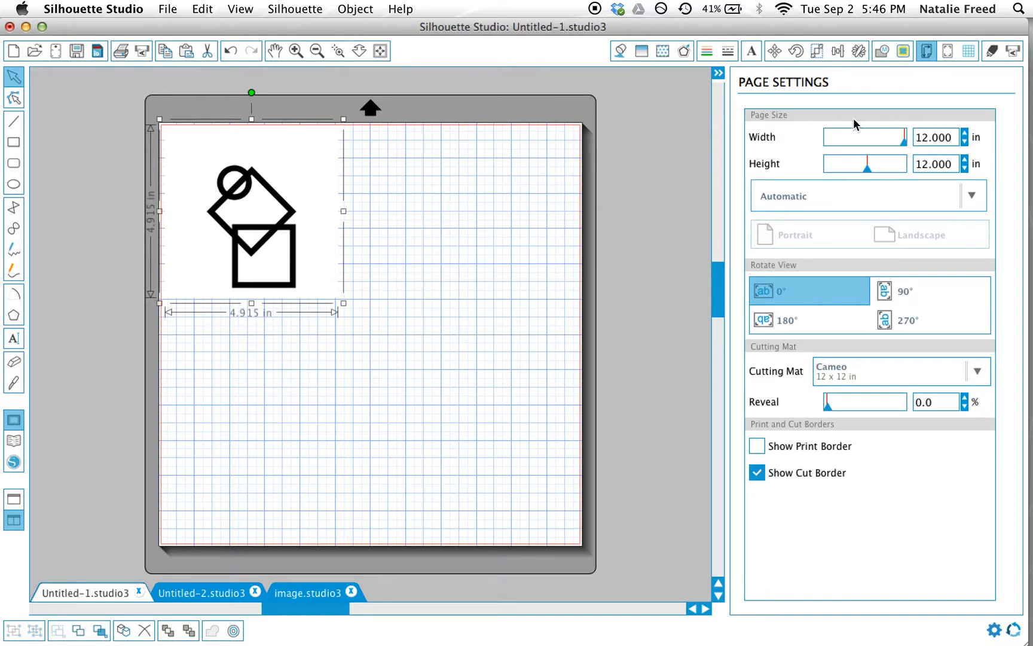
Step: Trace the drawing using a trace area about 3.6 by 4.2 in and a high pass filter value of 52
click(883, 52)
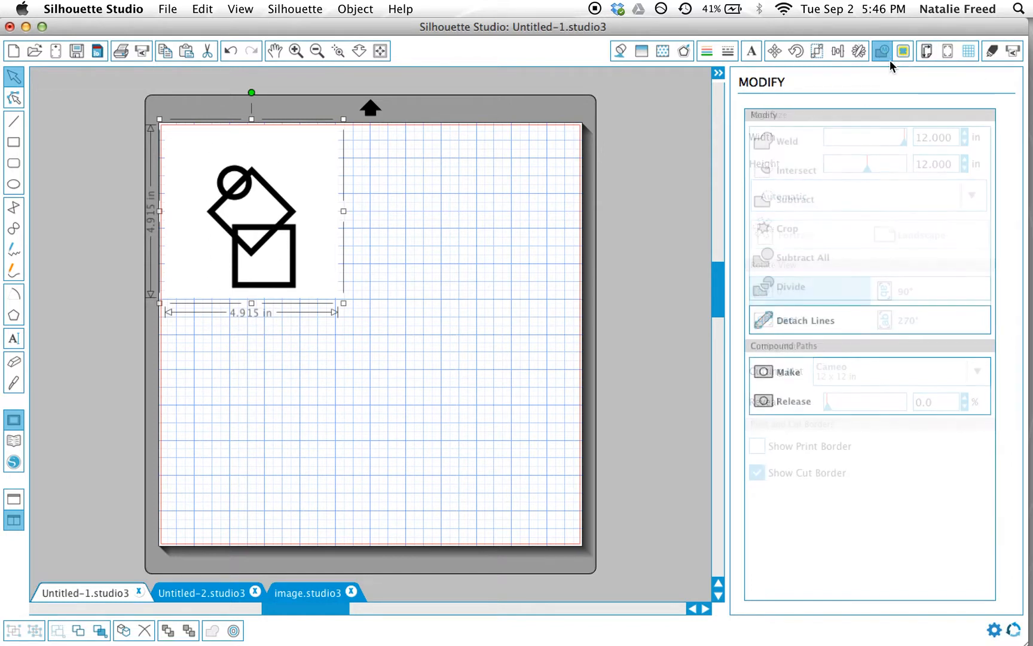
click(904, 50)
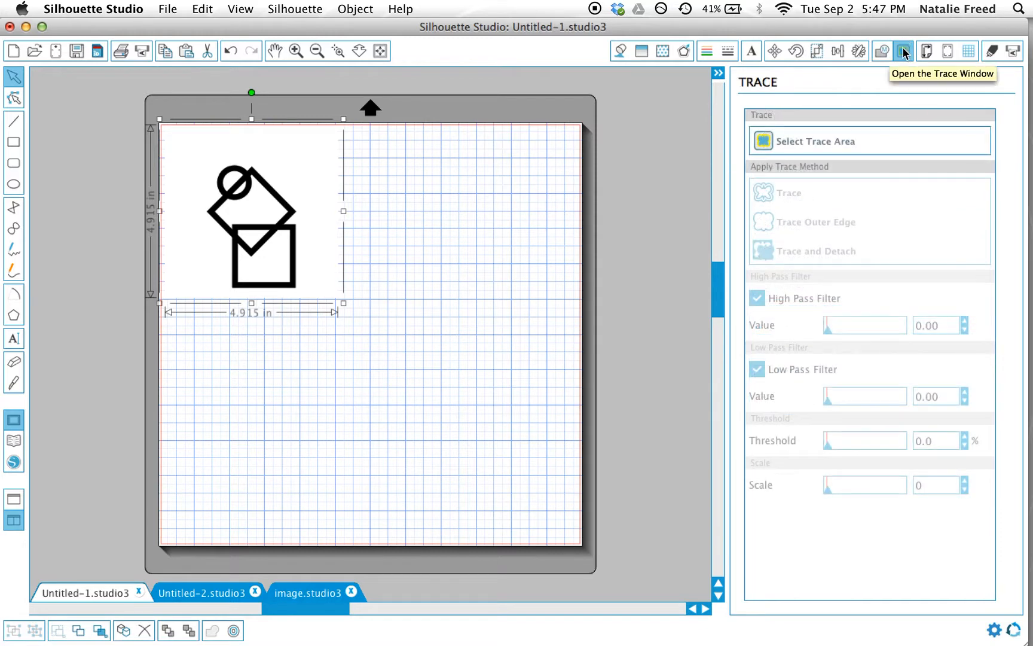
click(787, 144)
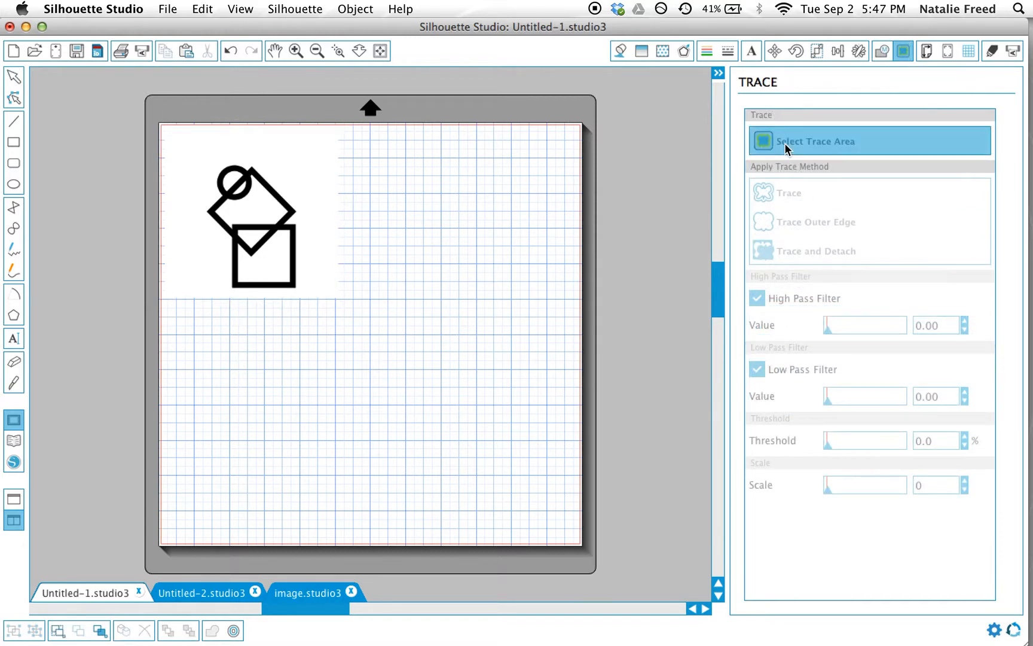
mouse_move(191, 149)
mouse_down()
mouse_move(294, 293)
mouse_move(318, 296)
mouse_up()
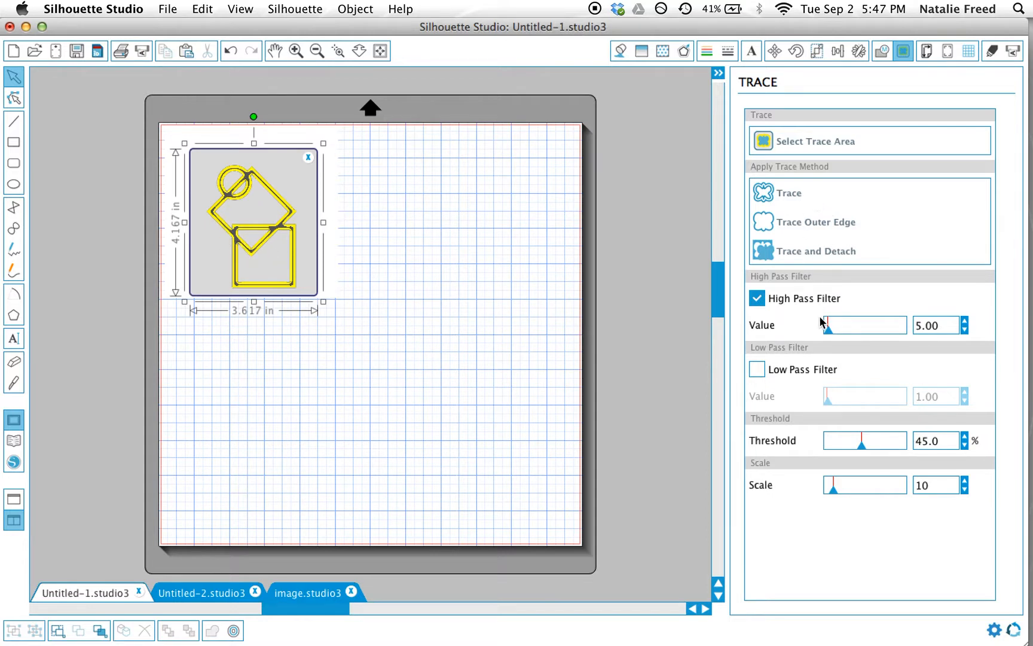
drag(829, 331, 842, 333)
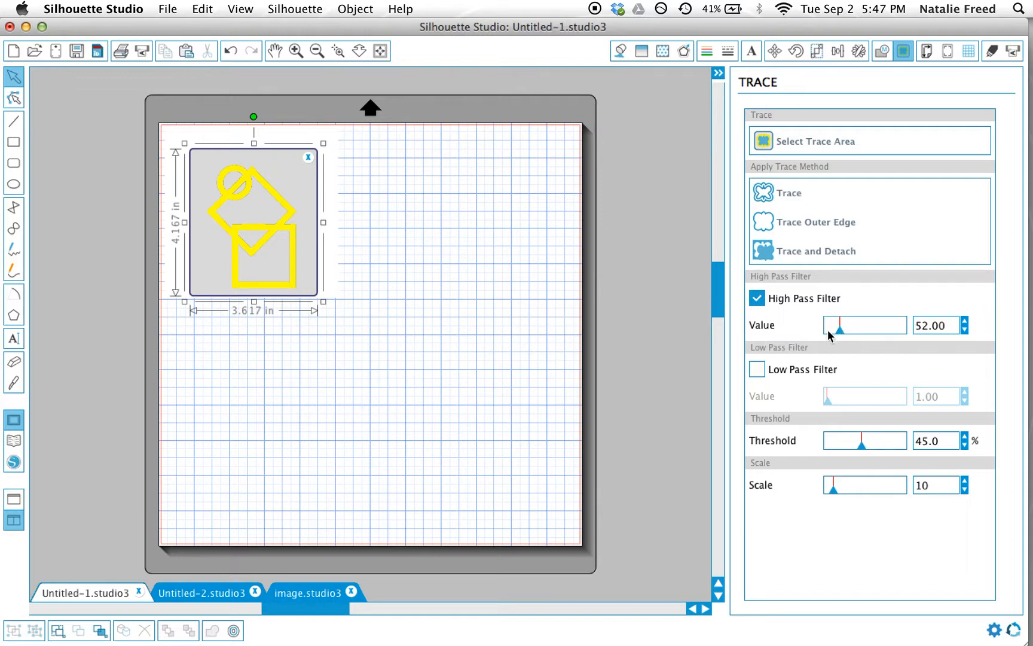
click(781, 195)
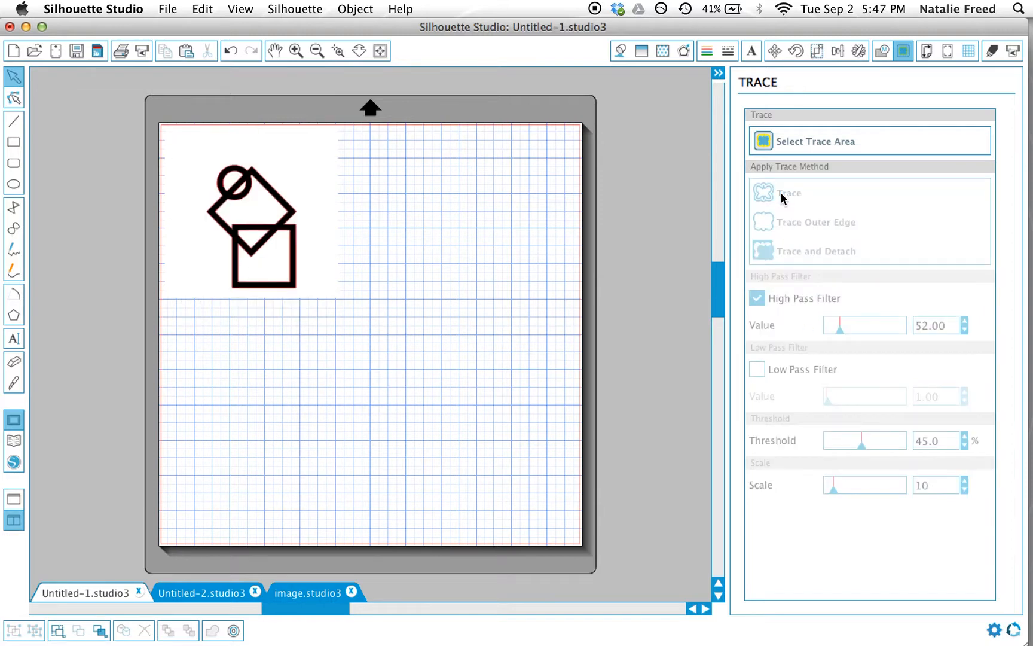
Step: Move the original image off the traced outline and delete it
mouse_move(302, 168)
mouse_down()
mouse_move(388, 230)
mouse_move(533, 231)
mouse_move(506, 200)
mouse_move(503, 218)
mouse_move(477, 215)
mouse_up()
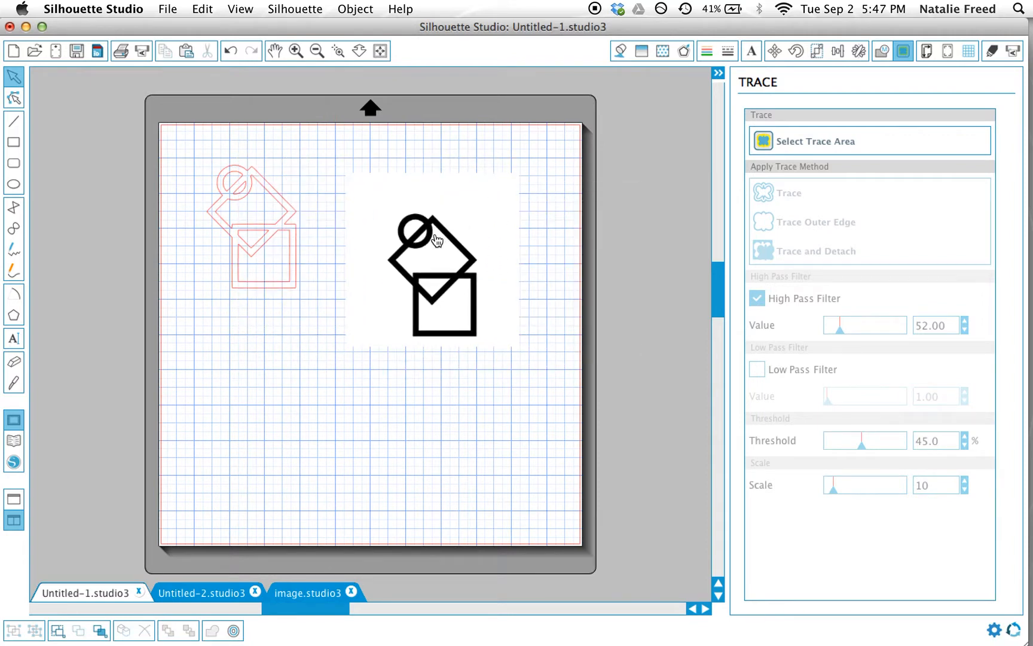
key(Delete)
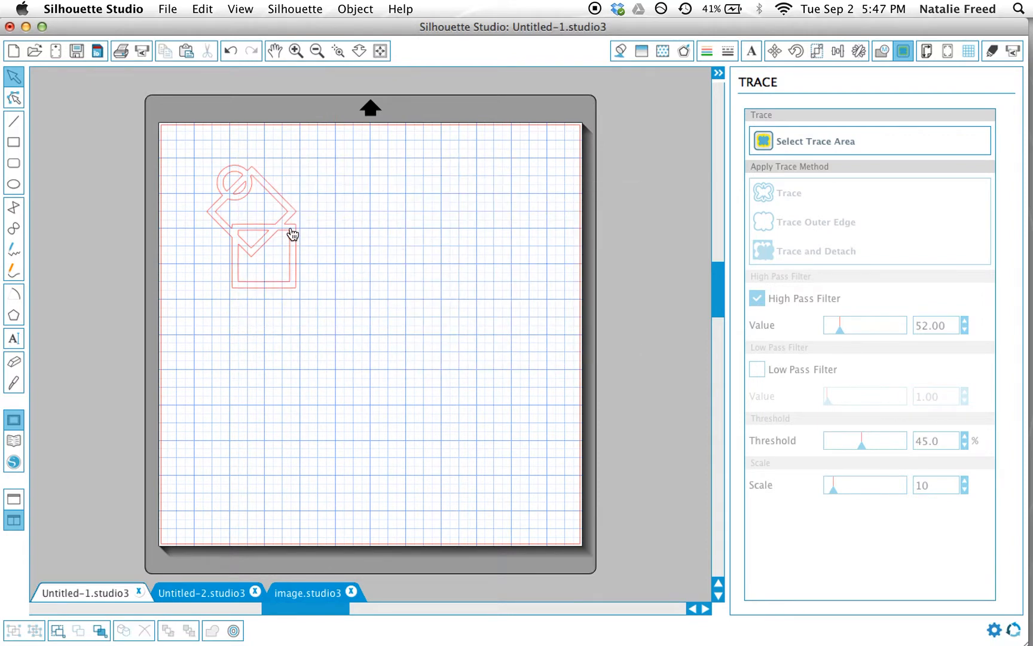
Step: Move the traced outline to the page's upper-left corner and shrink it to about 1.59 by 2.18 in
mouse_move(291, 233)
mouse_down()
mouse_move(272, 260)
mouse_move(307, 243)
mouse_move(252, 206)
mouse_up()
click(205, 156)
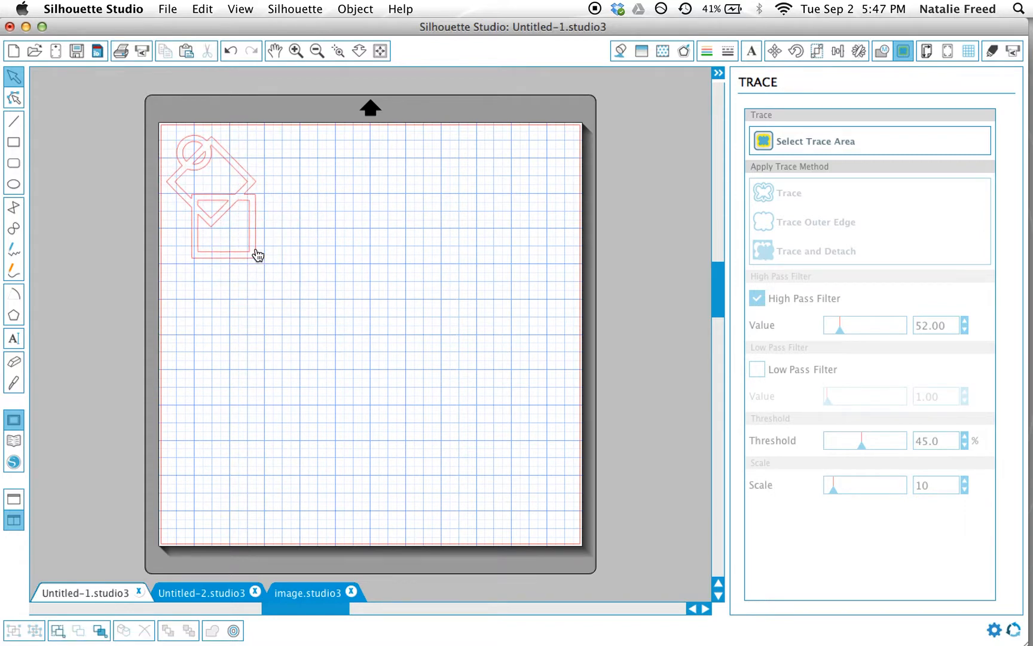
click(256, 254)
drag(262, 263, 234, 217)
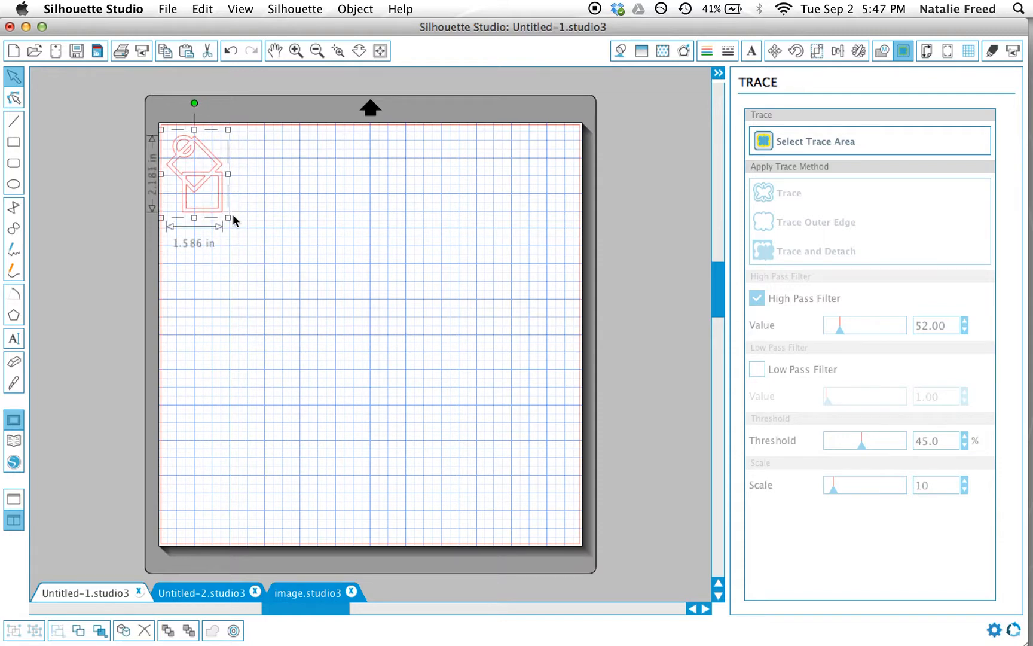
click(386, 328)
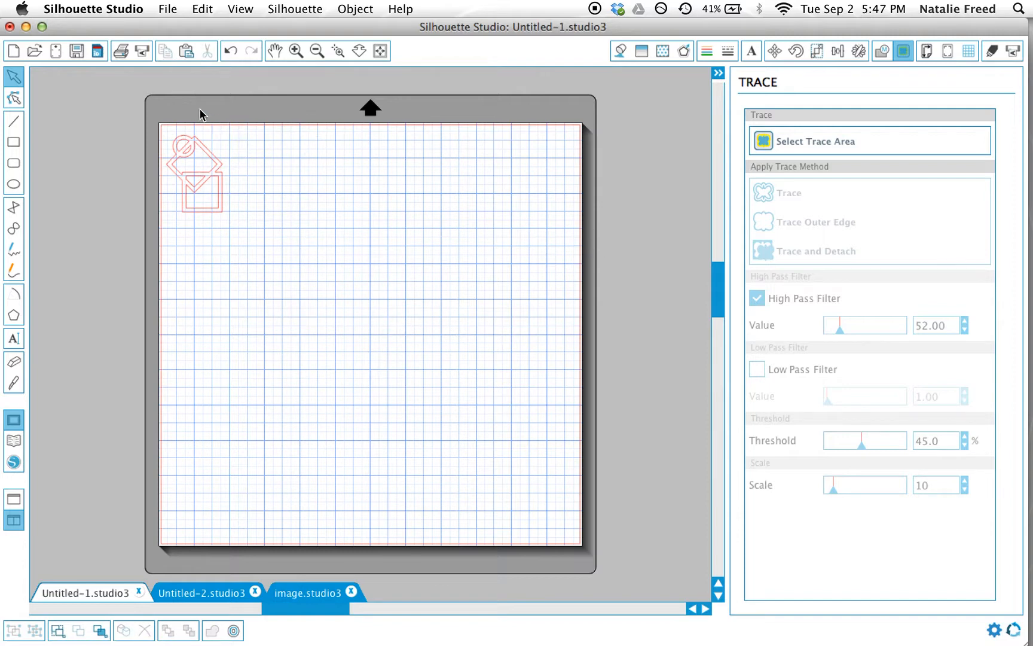
Step: Open the cut settings for sending to the Silhouette, choose Vinyl for the traced outline, and browse the other material types
click(143, 53)
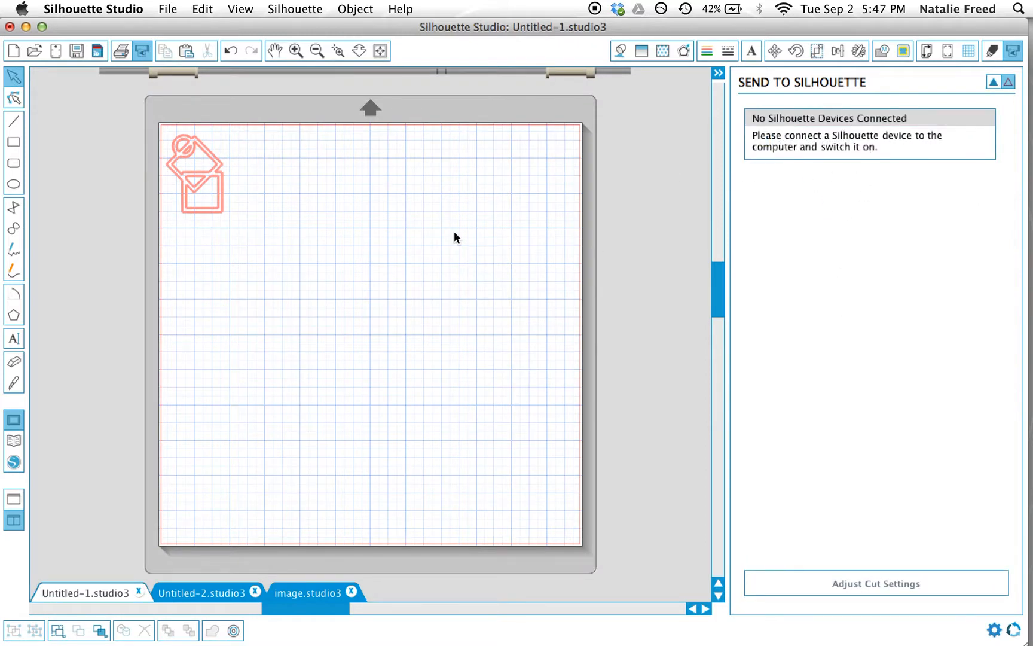
click(886, 586)
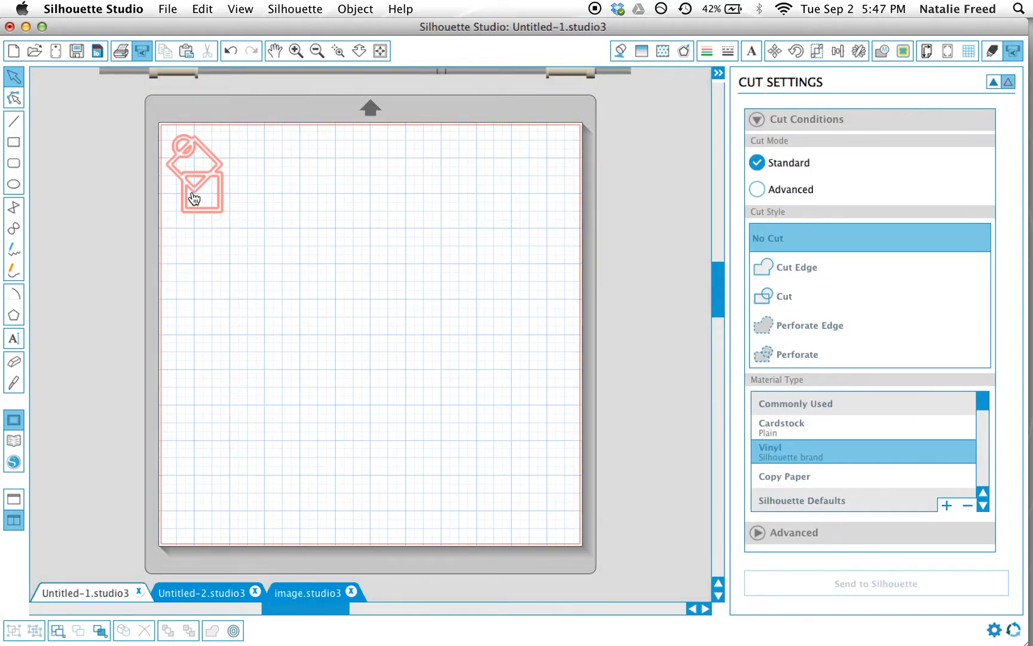
click(211, 181)
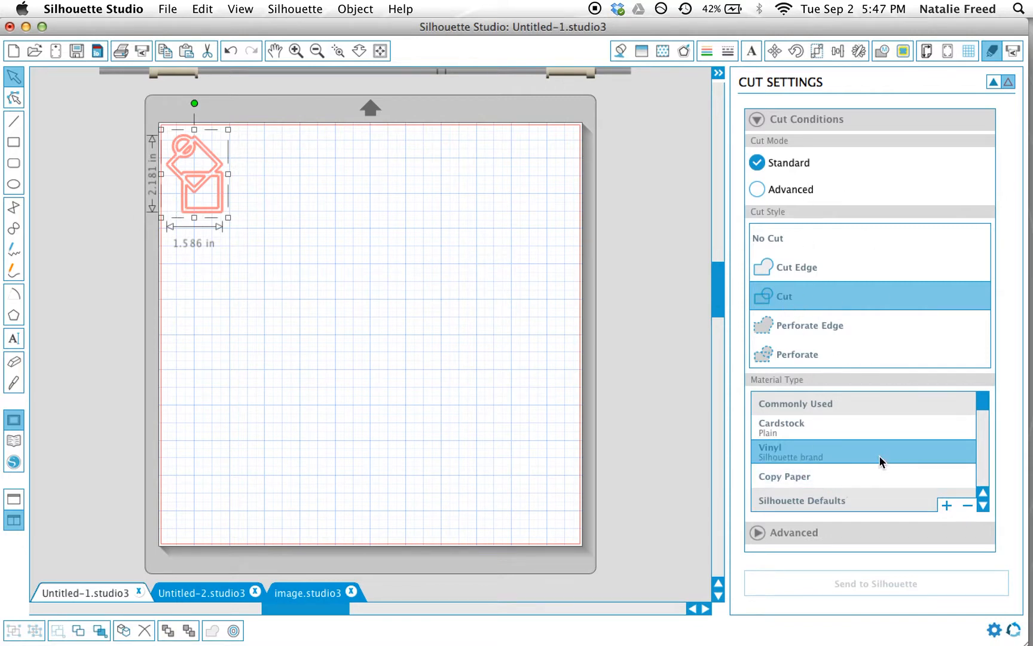
click(779, 452)
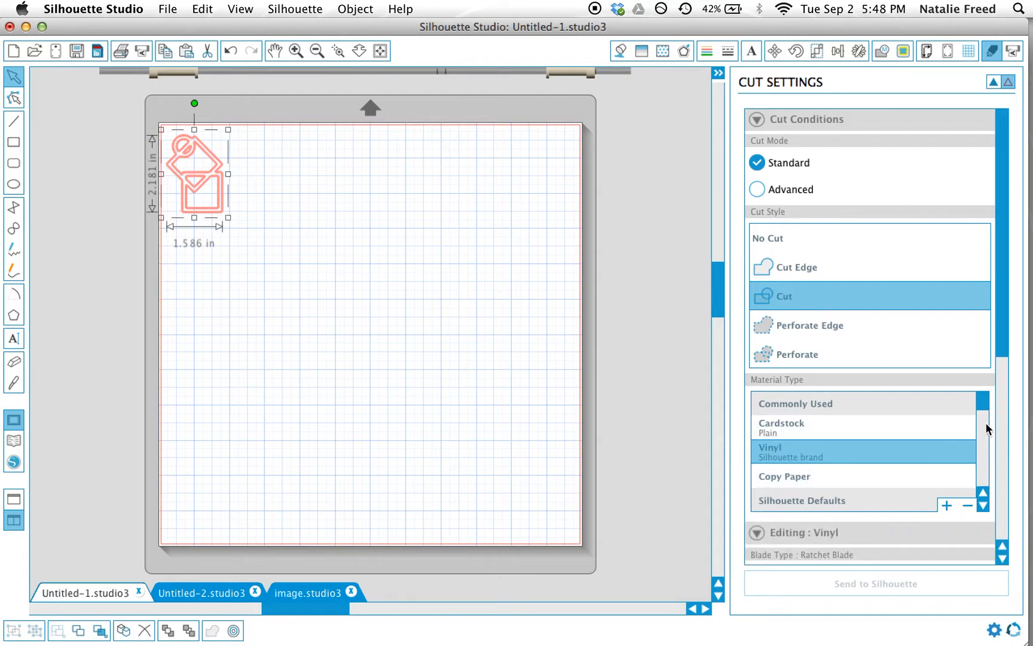
scroll(984, 426, down, 3)
scroll(983, 412, up, 3)
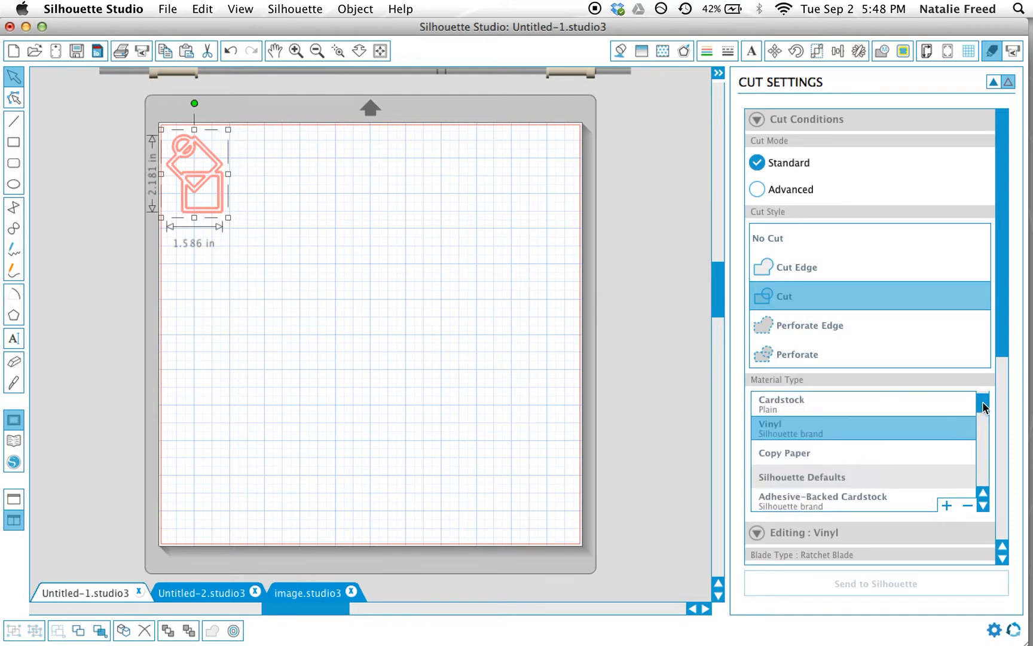
scroll(983, 405, down, 3)
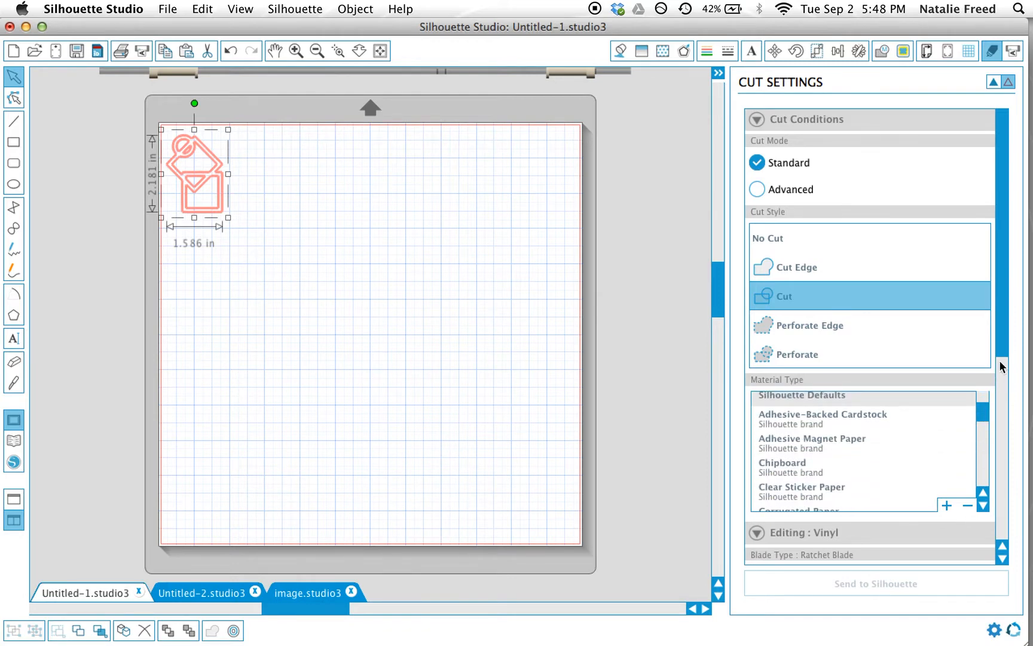
Step: Review the vinyl cut settings, including blade, speed, thickness and line segment overcut, and expand the advanced options to check after-cut and line-sorting choices
drag(1005, 342, 1005, 489)
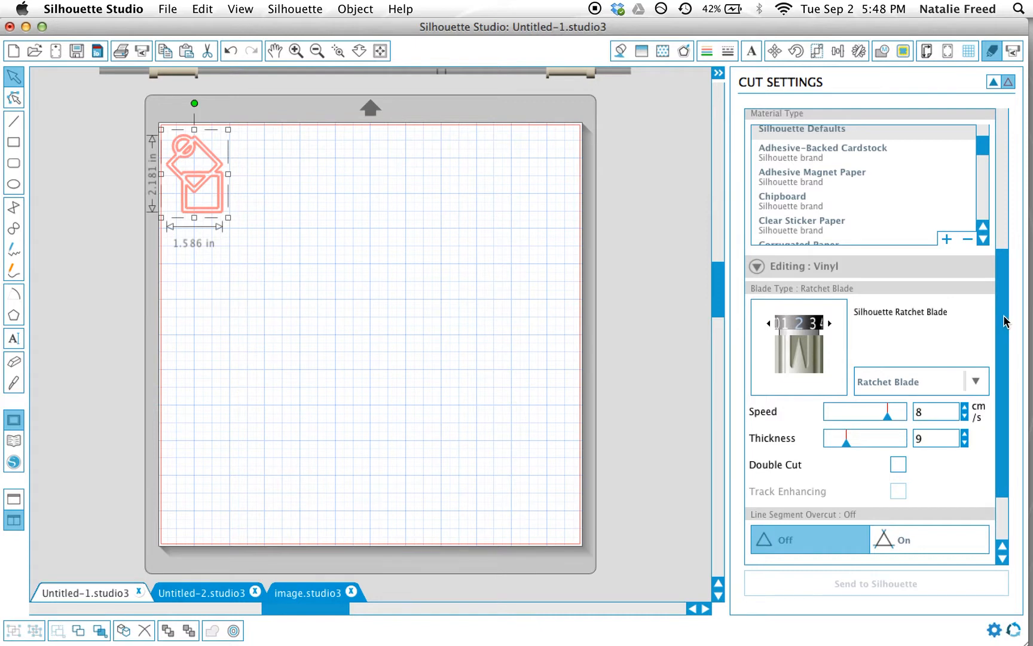
scroll(1005, 321, down, 3)
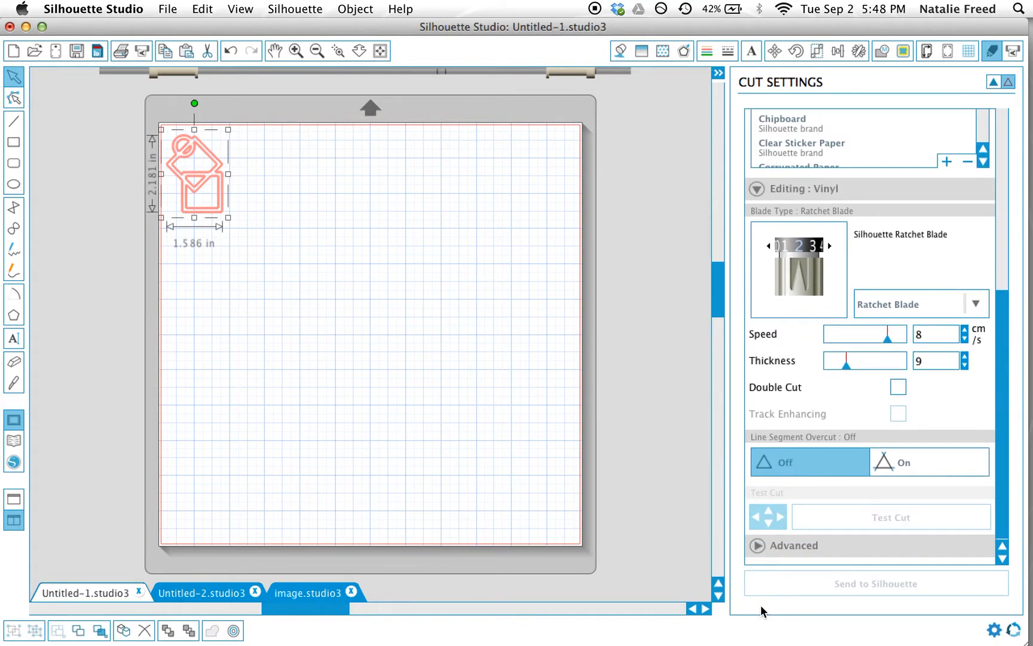
click(758, 545)
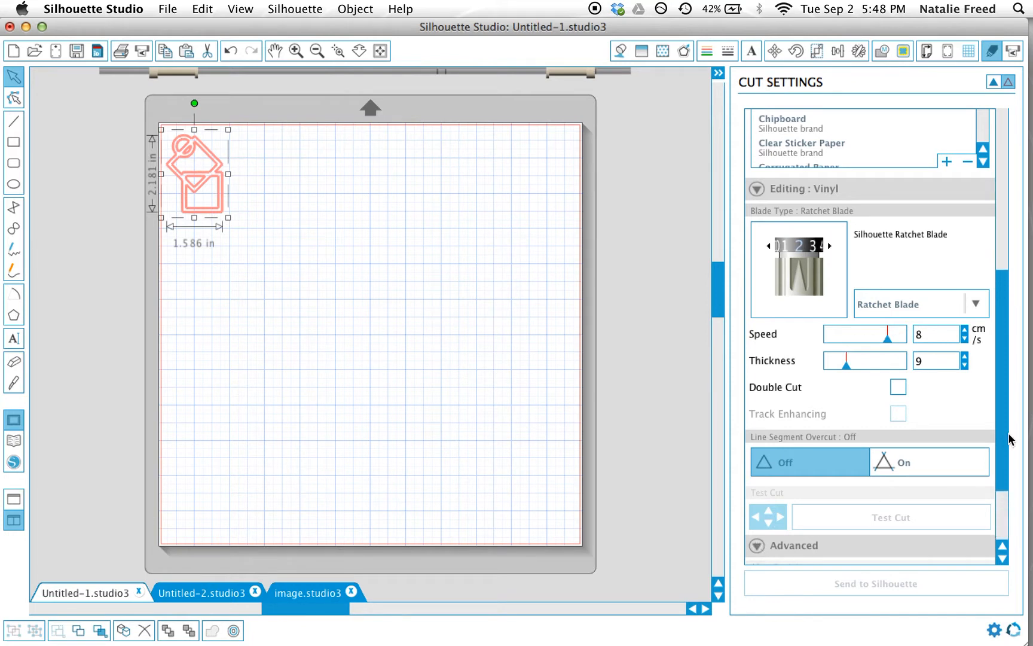
drag(1004, 386, 1004, 483)
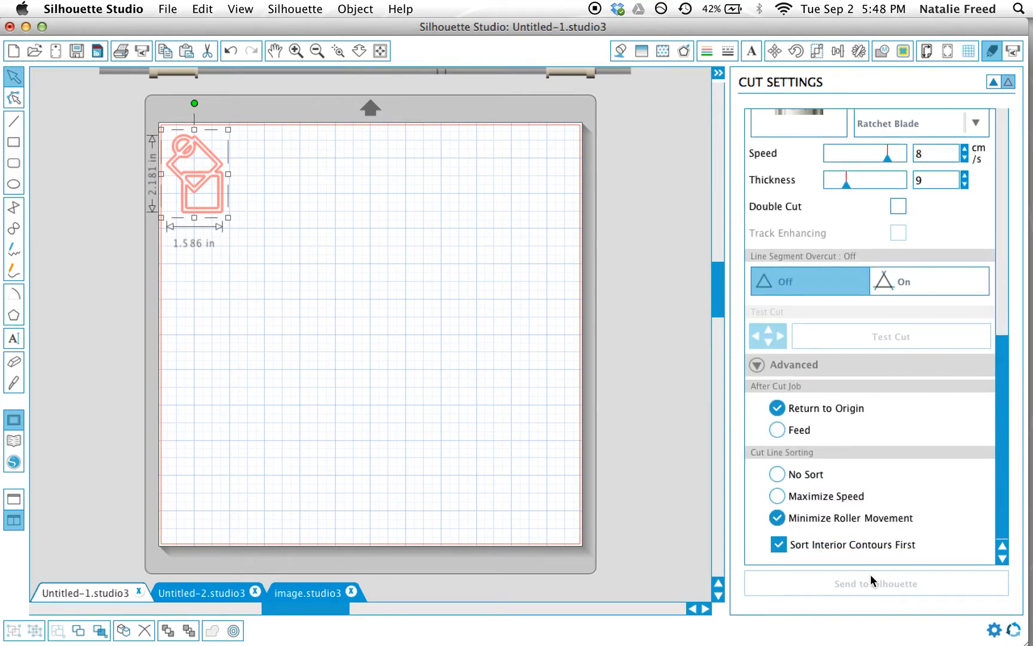
drag(1004, 350, 1014, 137)
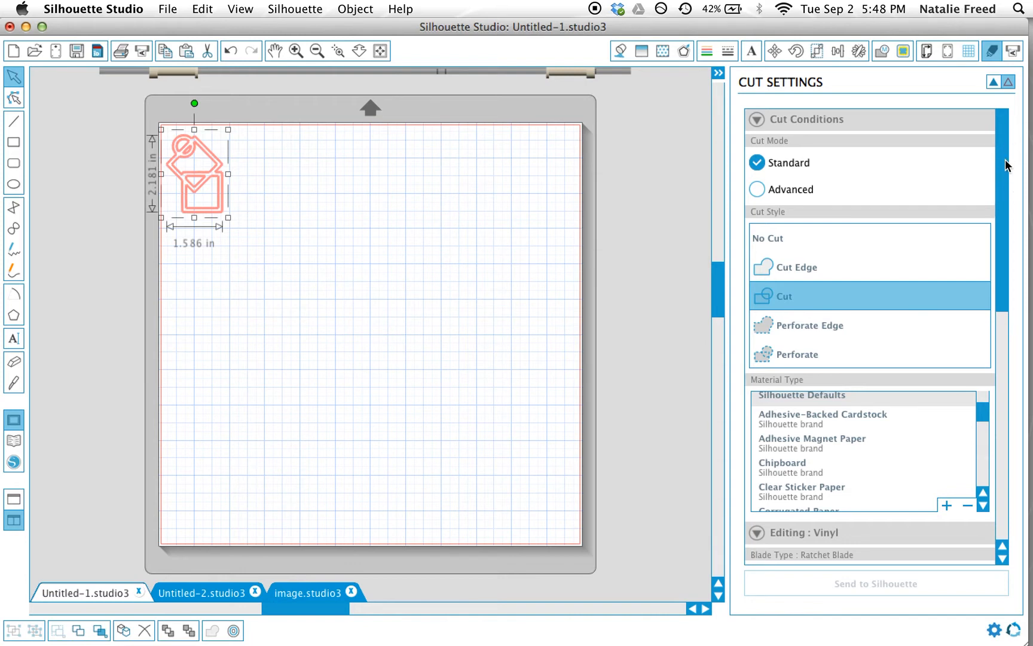
drag(1006, 165, 1004, 399)
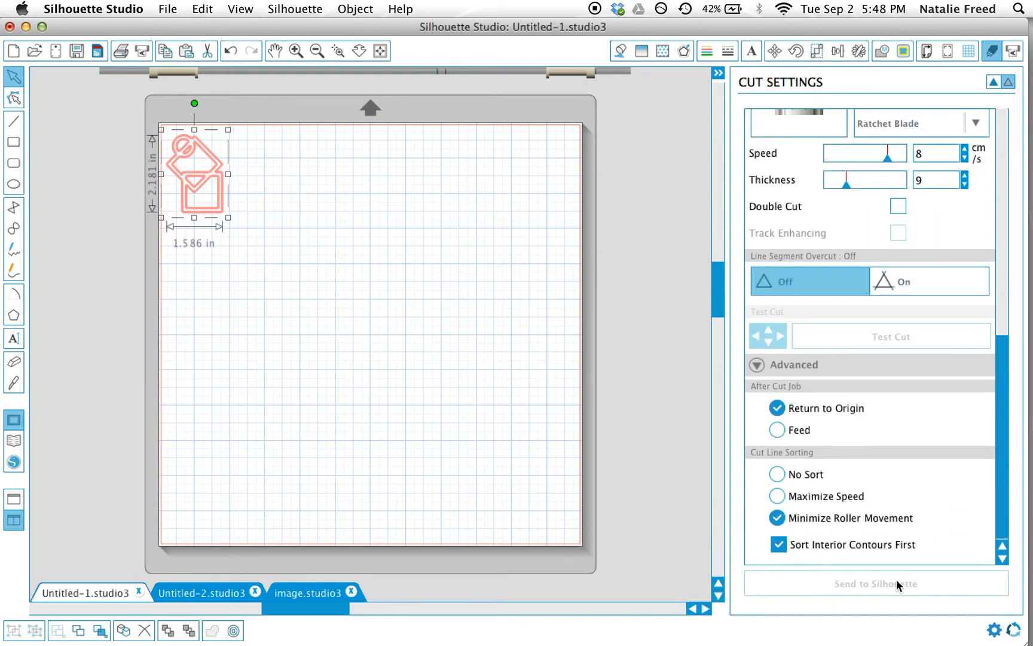